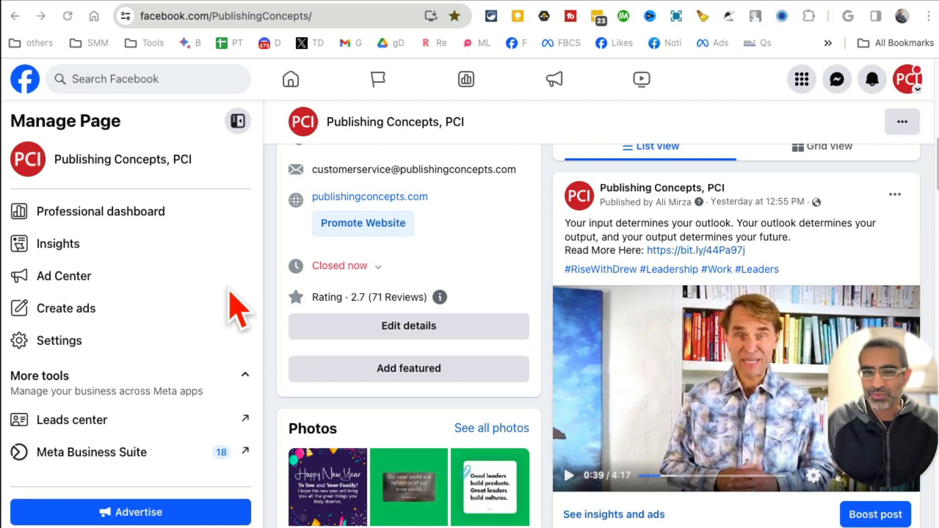
# Examine the latest video post on the Publishing Concepts, PCI page, including its caption, video and comment area.
pyautogui.scroll(-2, 641, 293)
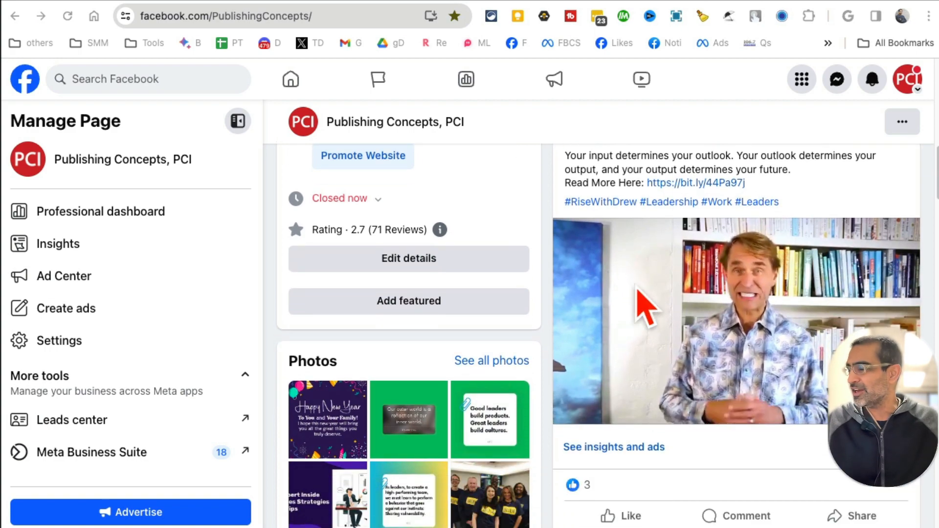
pyautogui.scroll(5, 646, 243)
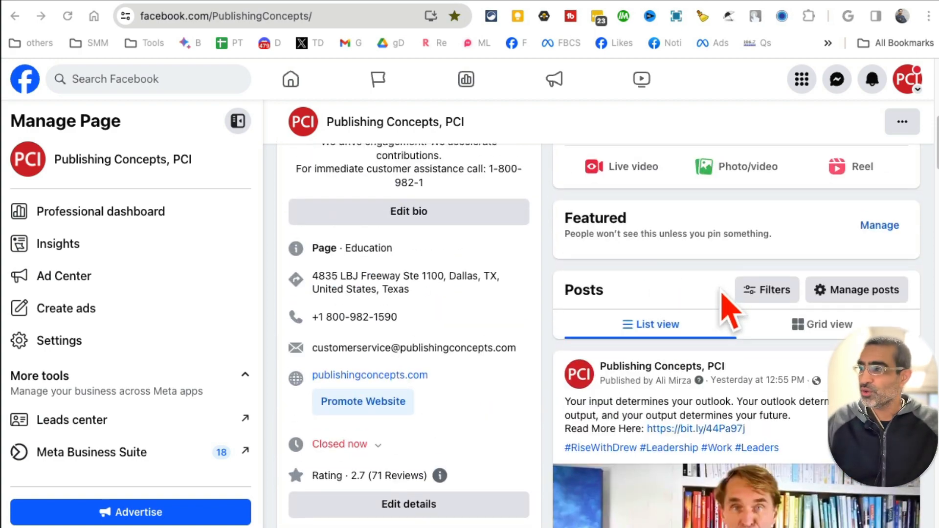
pyautogui.scroll(-3, 729, 310)
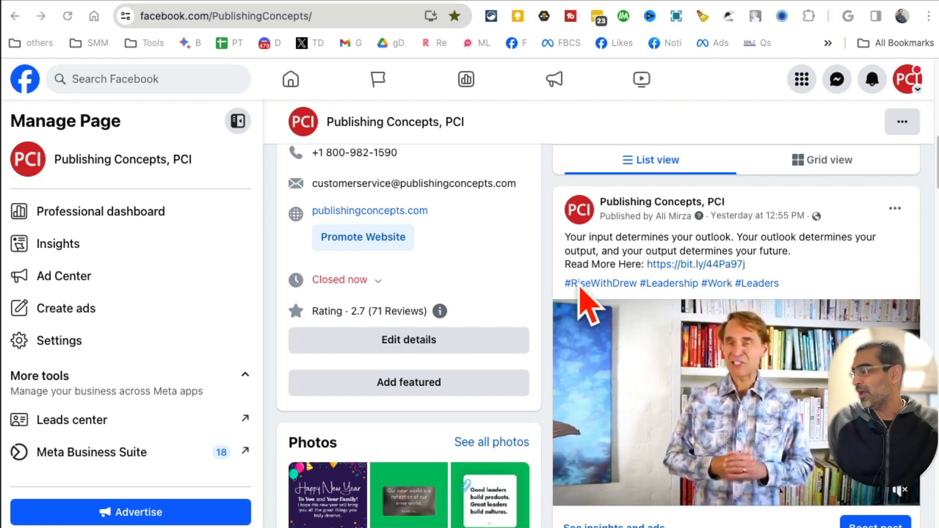
pyautogui.scroll(-1, 677, 306)
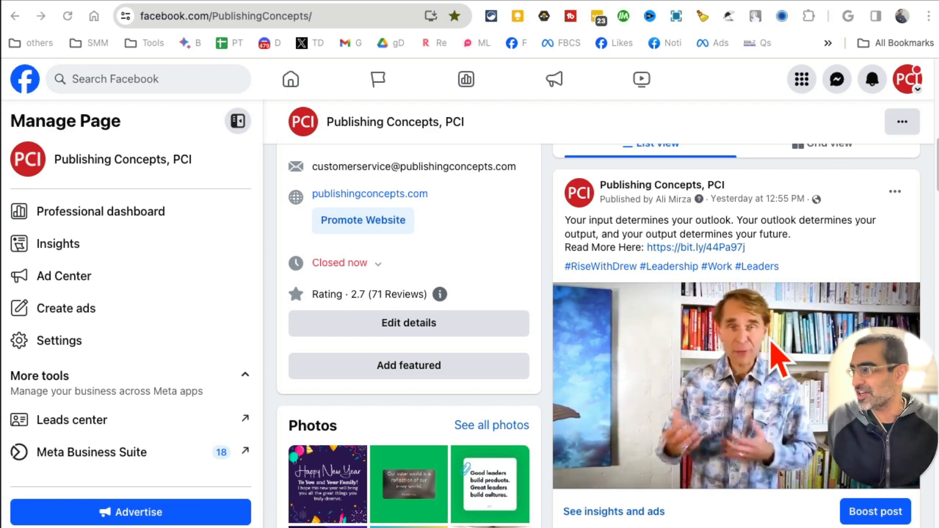
pyautogui.scroll(2, 617, 355)
pyautogui.scroll(4, 616, 362)
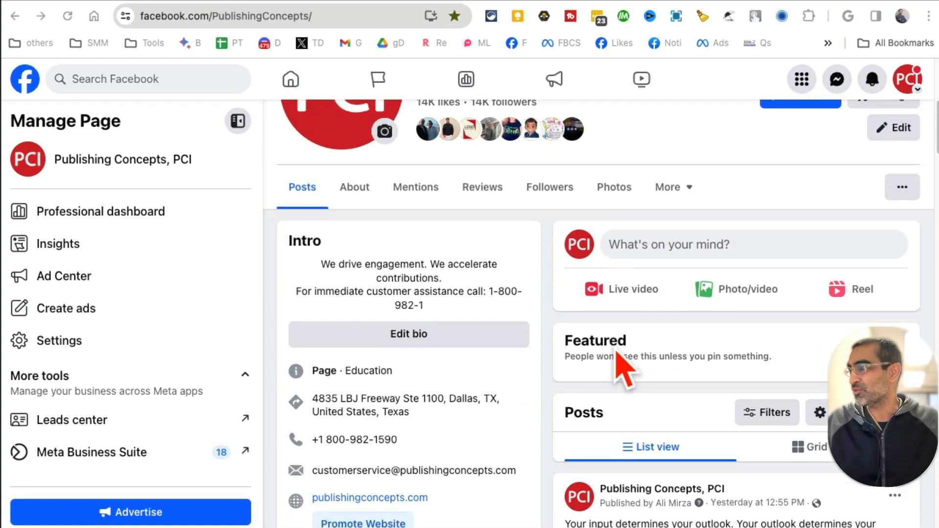
pyautogui.scroll(-2, 621, 360)
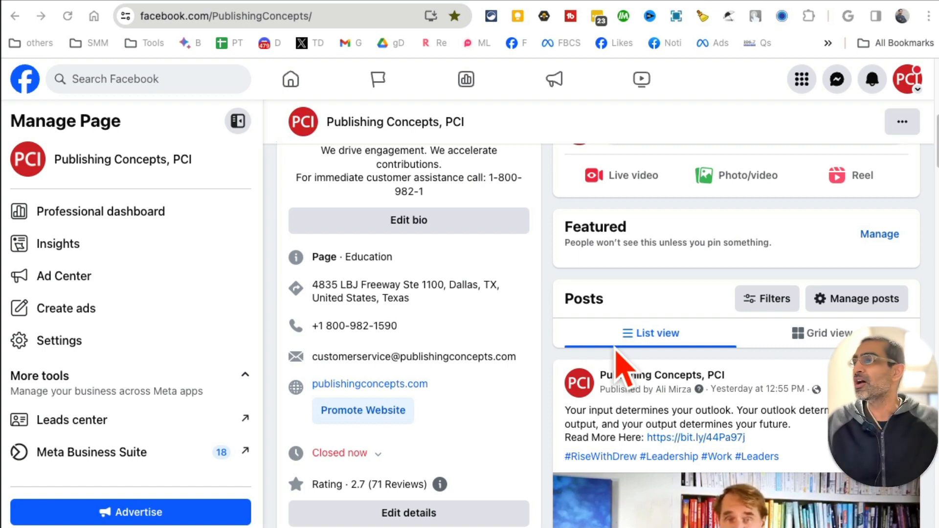
pyautogui.scroll(-3, 618, 355)
pyautogui.scroll(4, 618, 354)
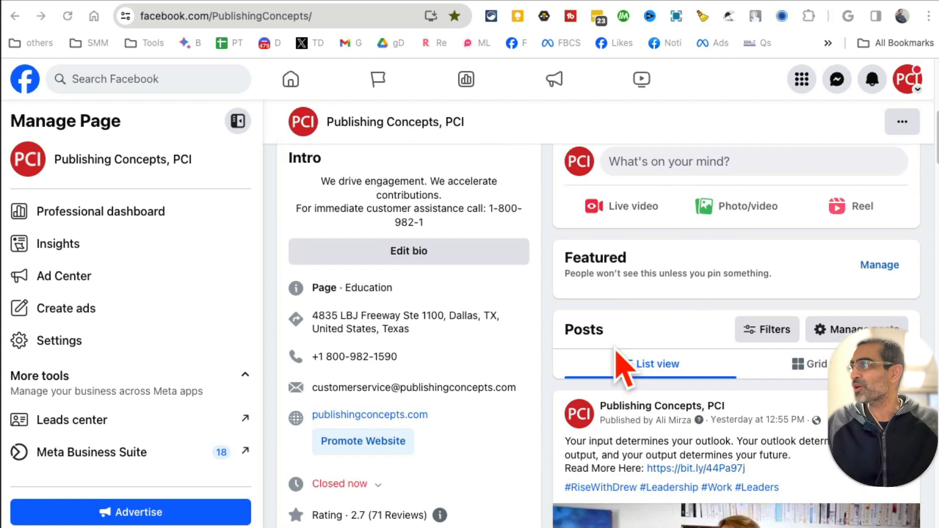
pyautogui.scroll(-1, 615, 349)
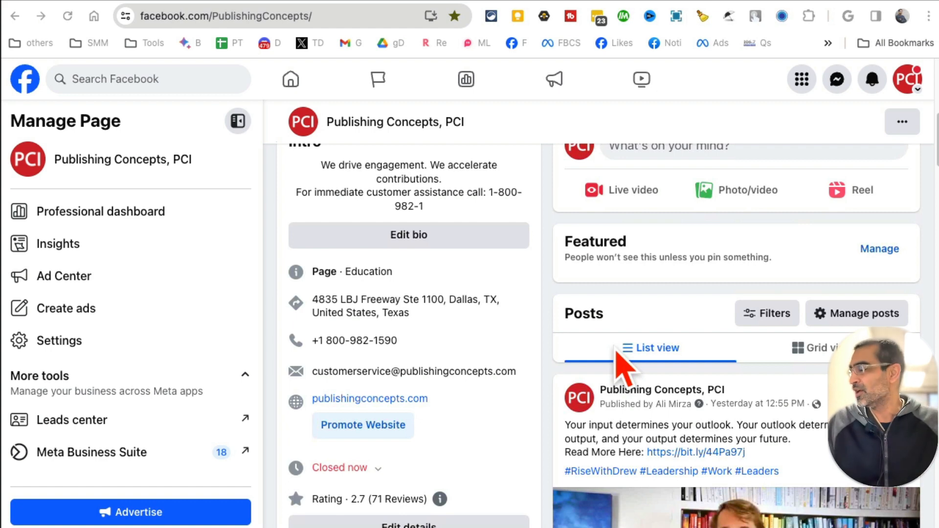
pyautogui.scroll(-4, 615, 348)
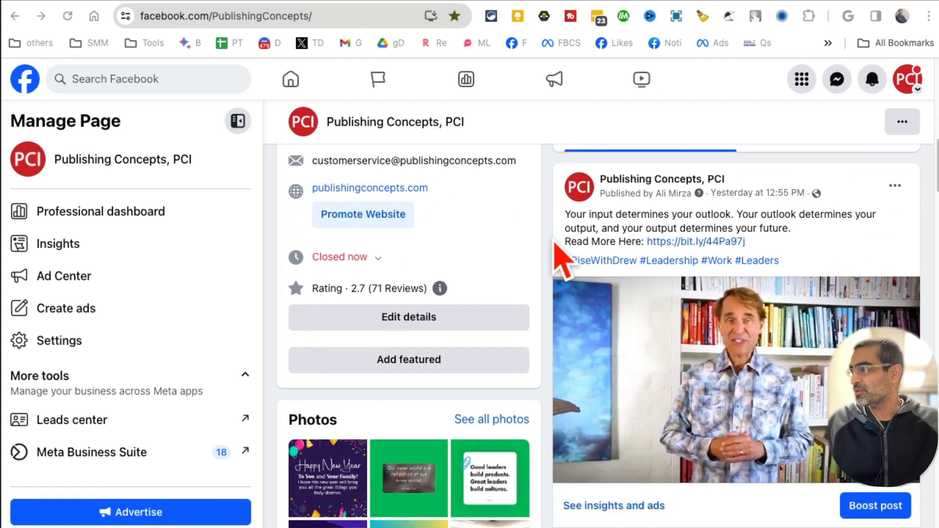
pyautogui.click(731, 243)
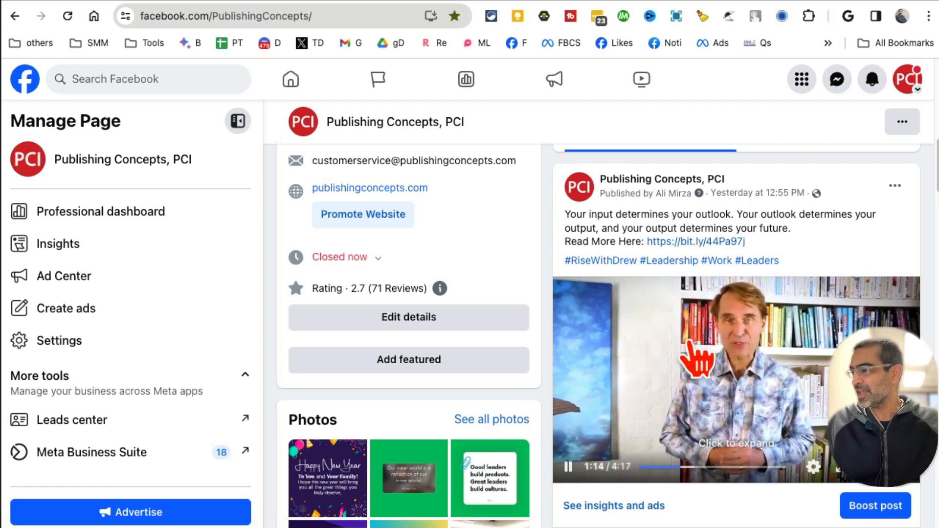
pyautogui.scroll(-1, 685, 426)
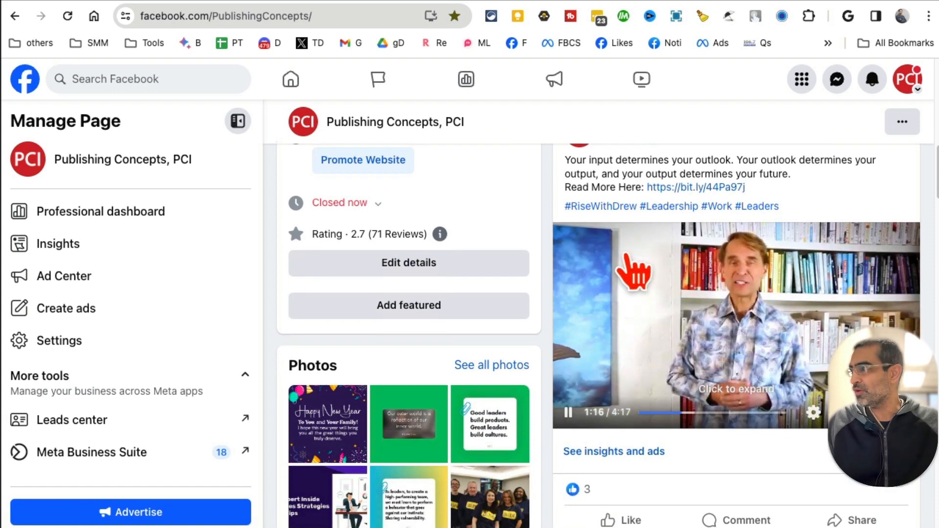
pyautogui.scroll(-1, 635, 271)
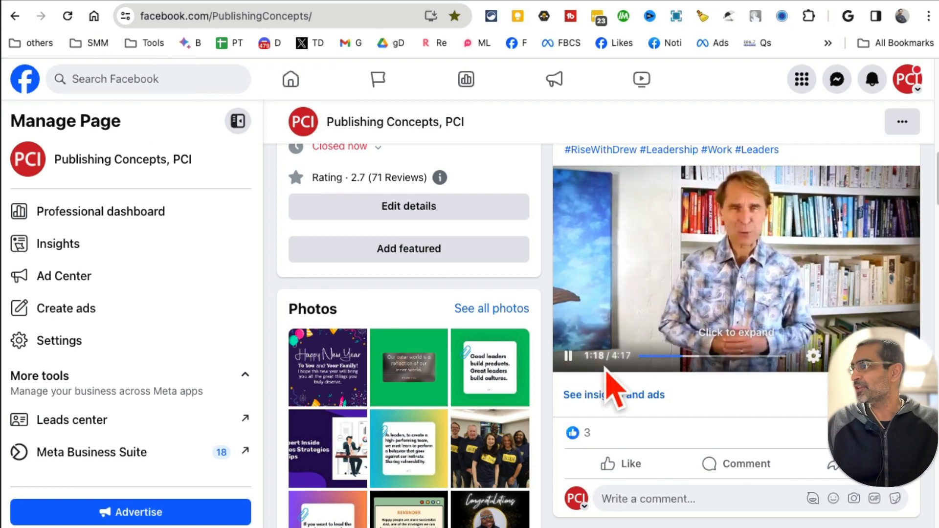
pyautogui.scroll(-1, 594, 350)
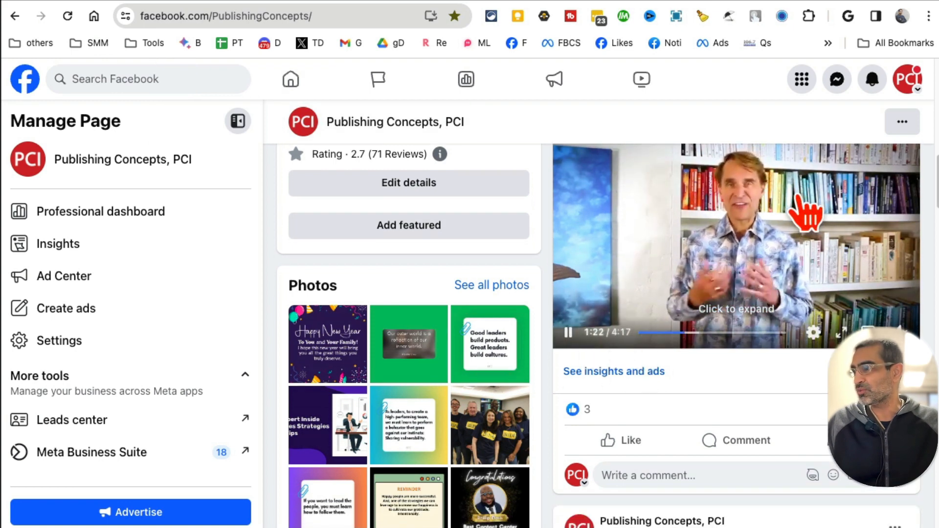
# Start creating a reel from the Page's latest video post.
pyautogui.scroll(2, 808, 215)
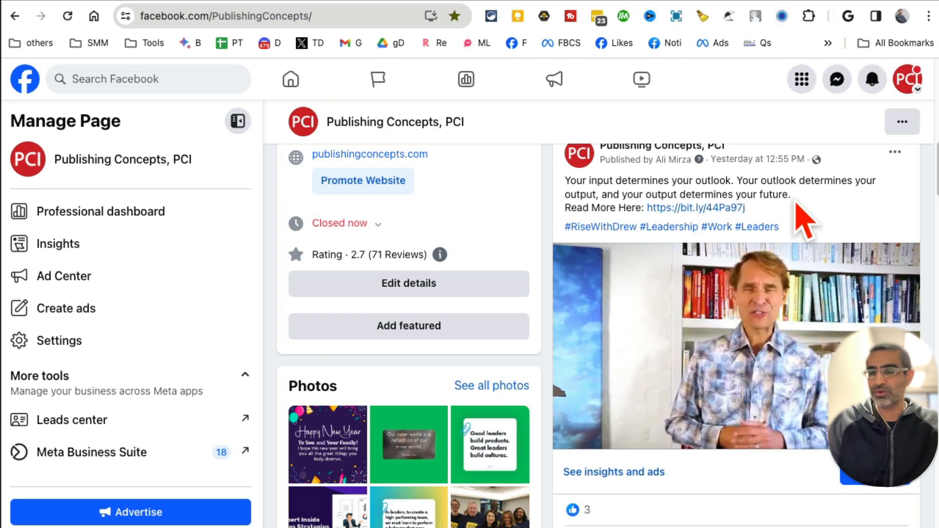
pyautogui.scroll(1, 815, 219)
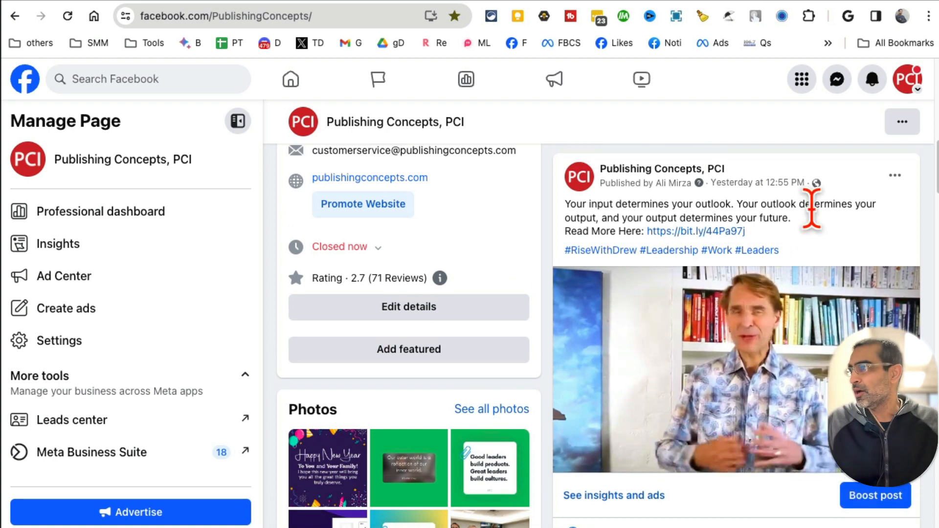
pyautogui.click(896, 175)
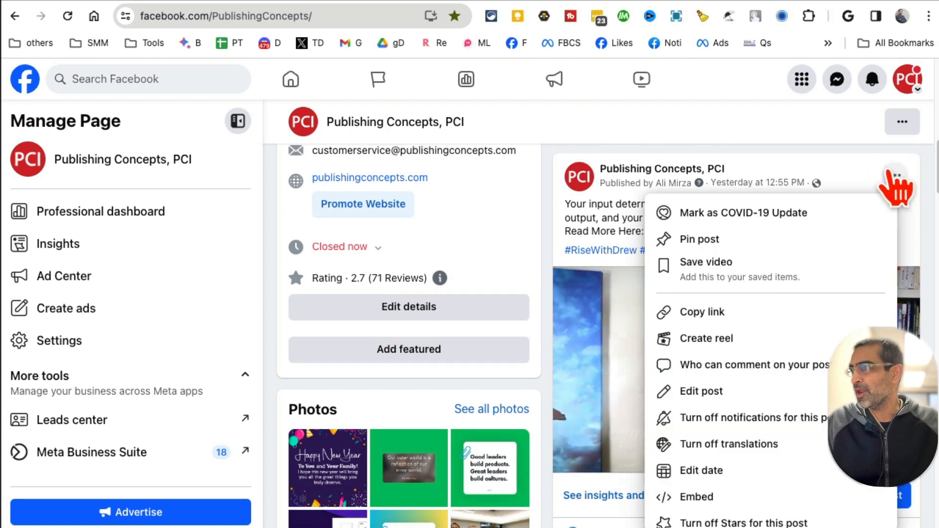
pyautogui.scroll(-3, 750, 248)
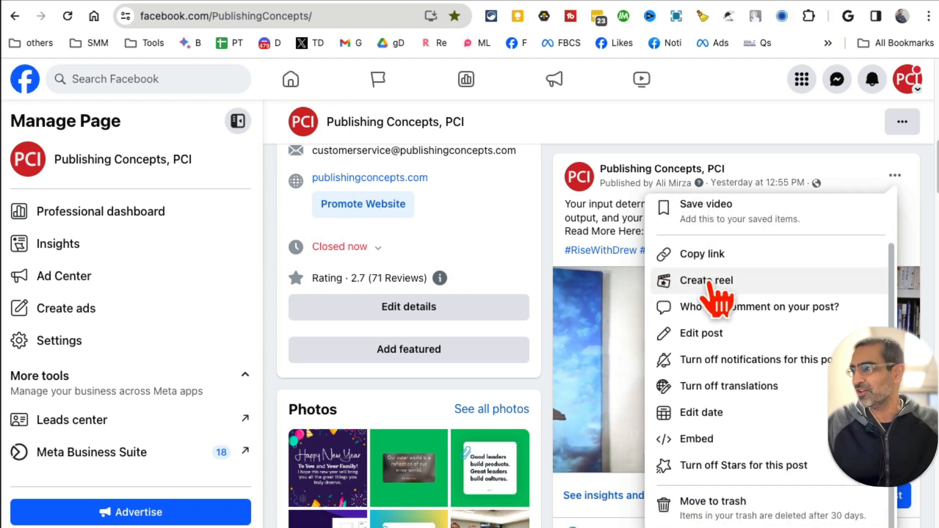
pyautogui.click(705, 288)
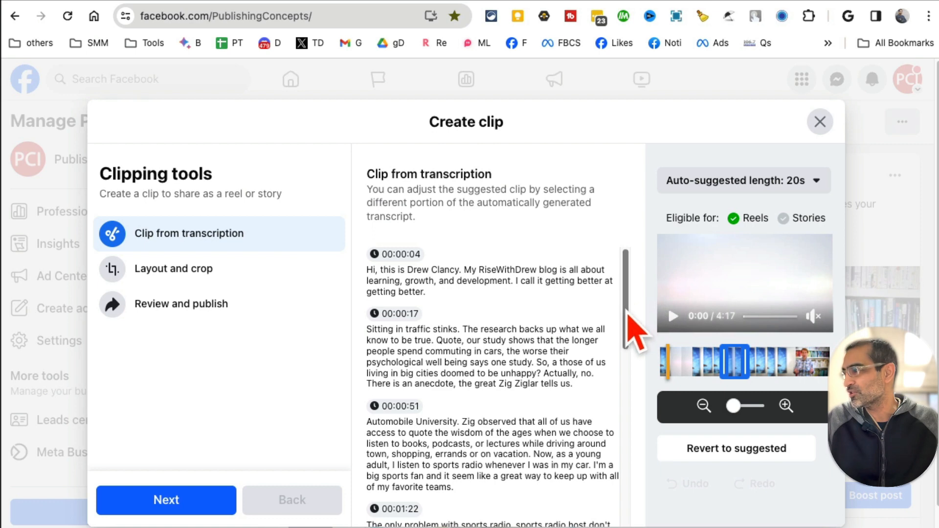
# Review the auto-suggested clip length options and keep the 20s suggestion.
pyautogui.moveTo(626, 313); pyautogui.dragTo(626, 325)
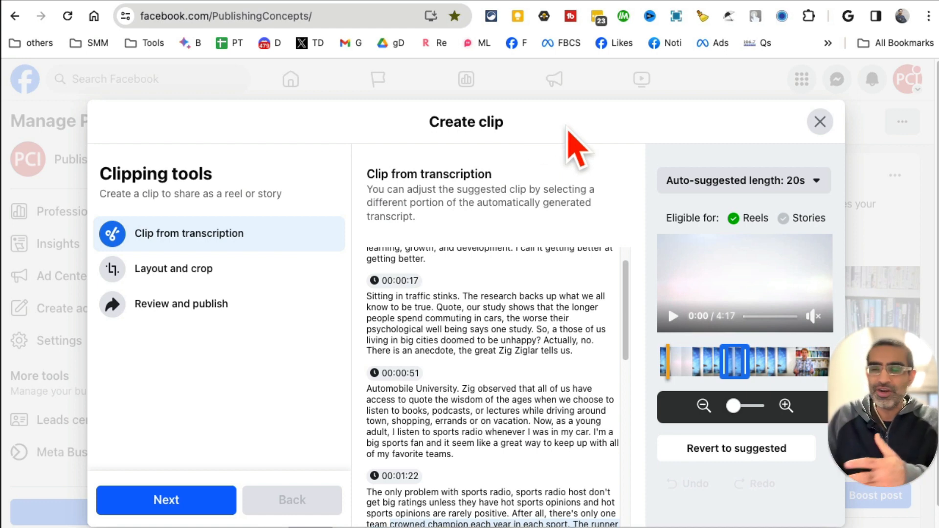
pyautogui.click(705, 182)
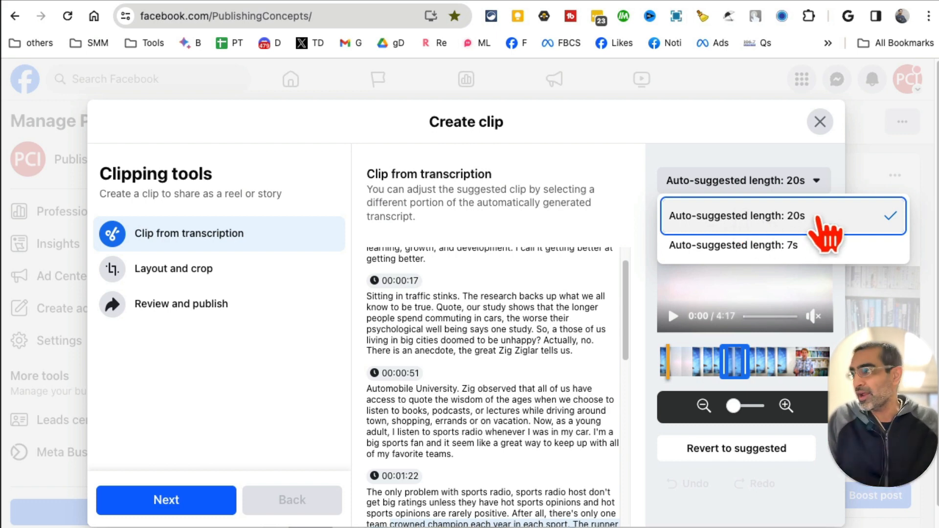
pyautogui.click(705, 141)
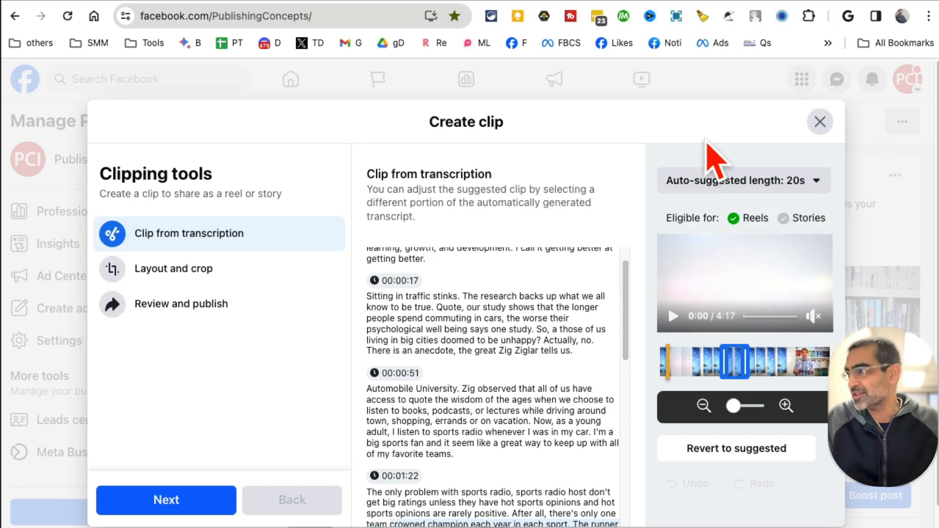
pyautogui.click(734, 183)
pyautogui.click(723, 243)
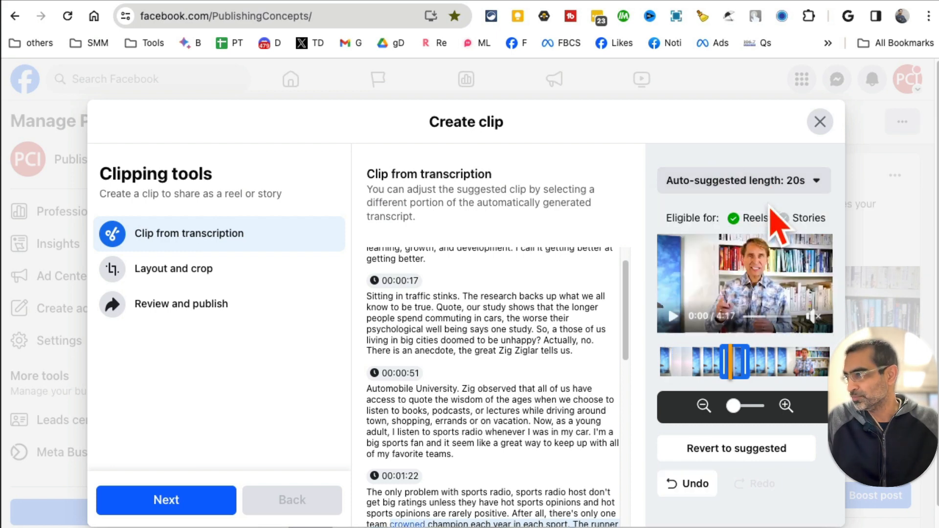
pyautogui.click(762, 183)
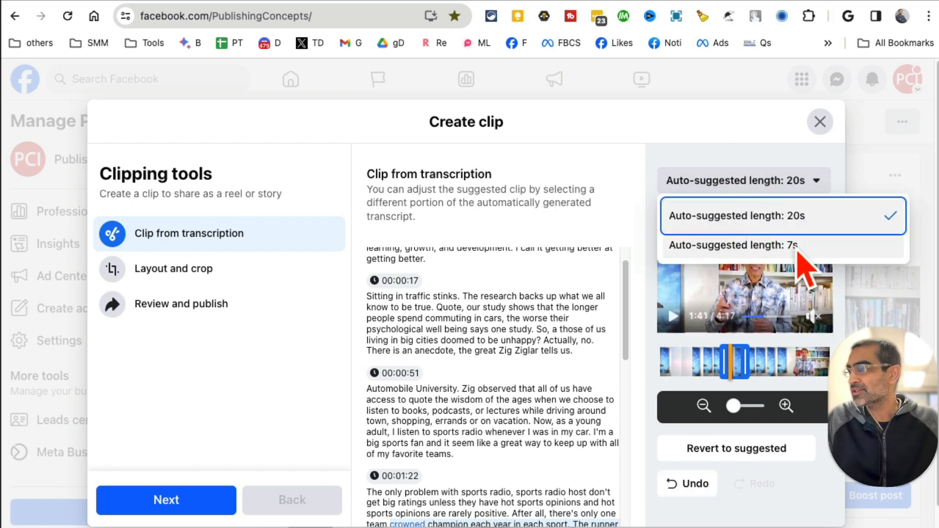
pyautogui.click(748, 147)
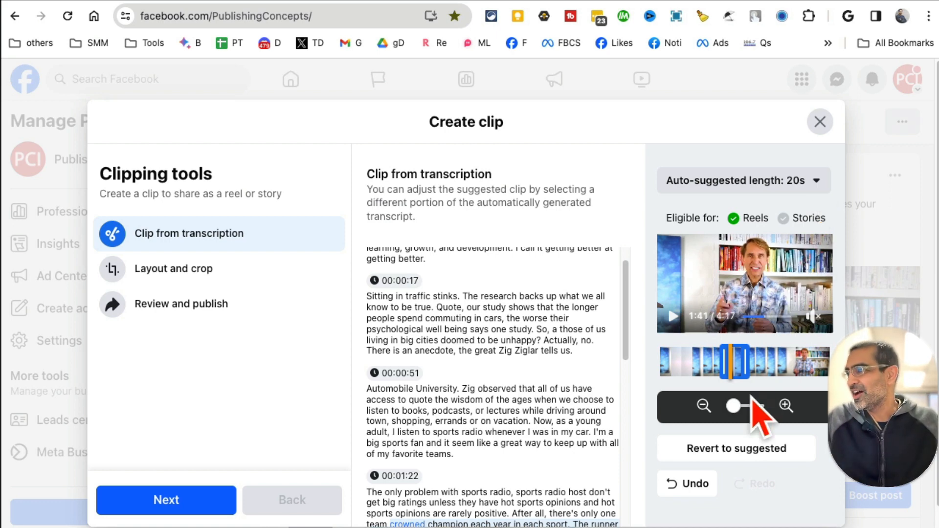
# Examine the suggested clip portion highlighted in the transcript's 00:01:22 section and the line that follows it.
pyautogui.scroll(-1, 728, 385)
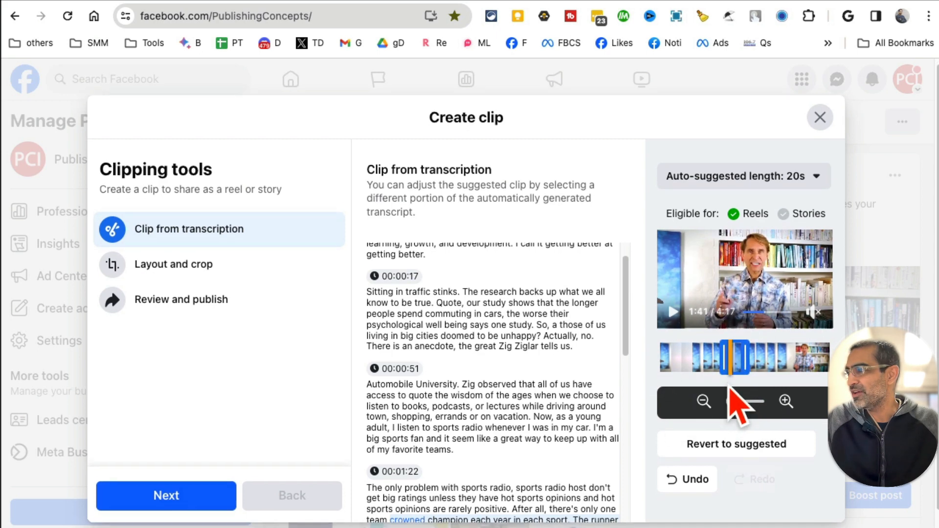
pyautogui.scroll(-2, 736, 406)
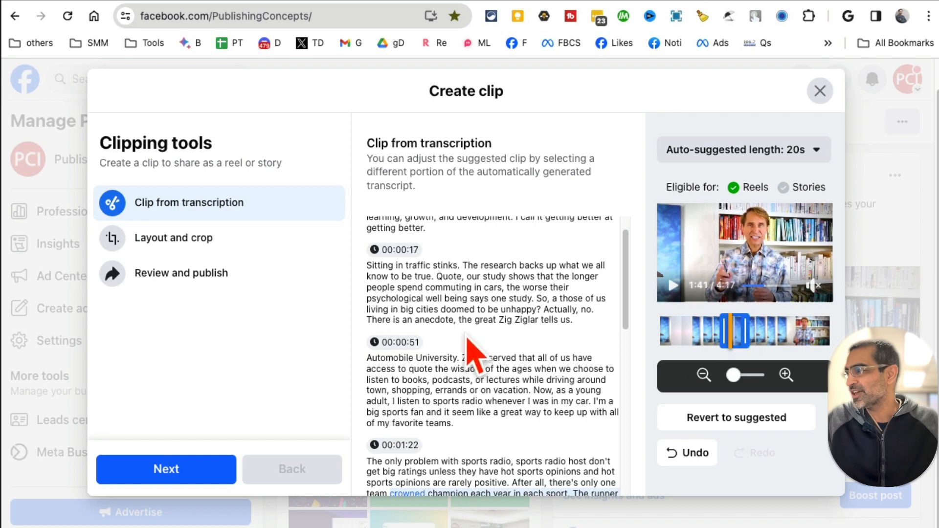
pyautogui.scroll(-4, 467, 338)
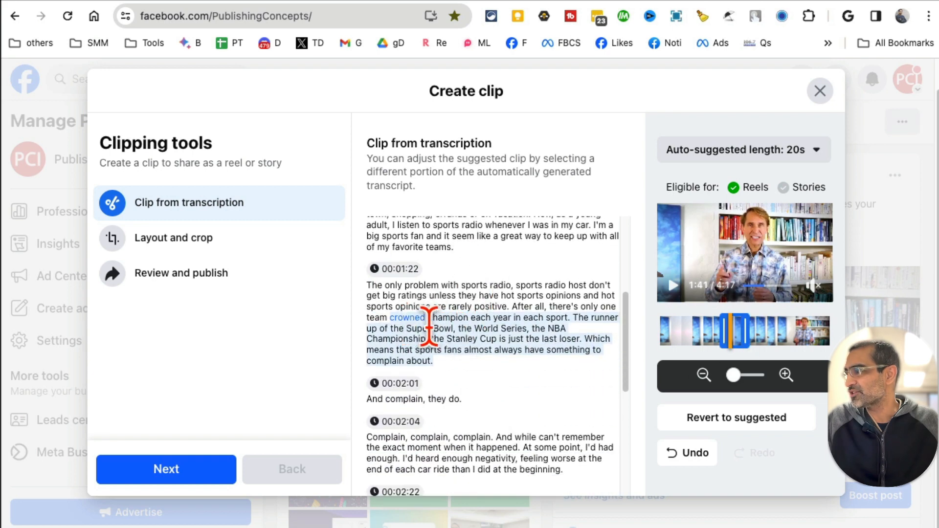
pyautogui.moveTo(448, 351); pyautogui.dragTo(392, 319)
pyautogui.click(472, 392)
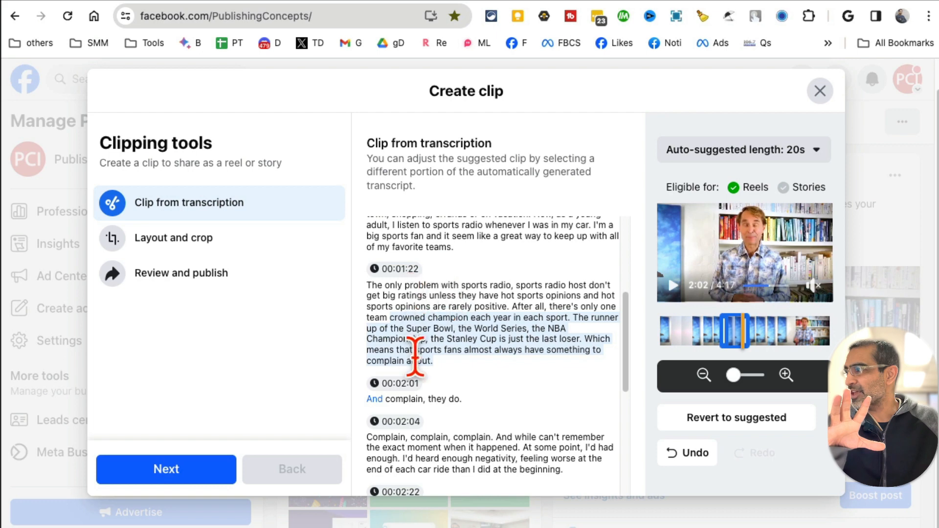
pyautogui.moveTo(435, 363); pyautogui.dragTo(364, 295)
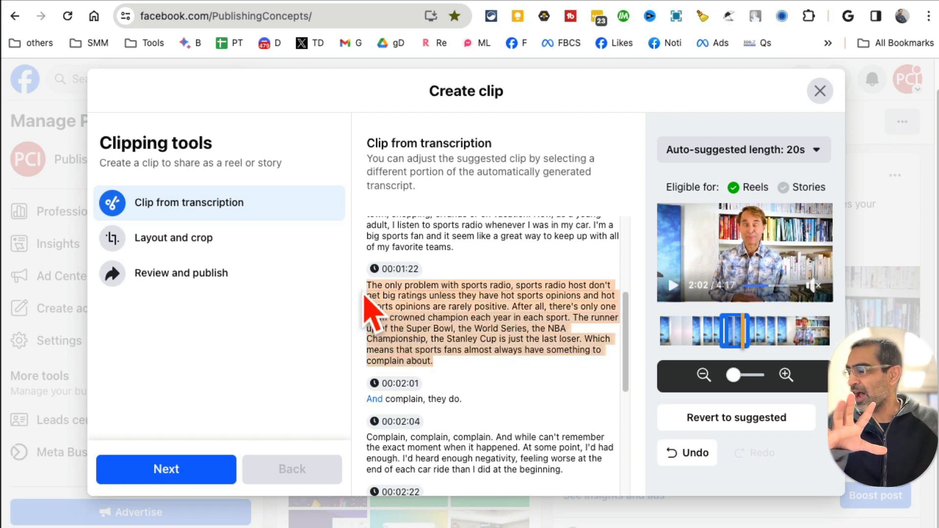
pyautogui.rightClick(402, 297)
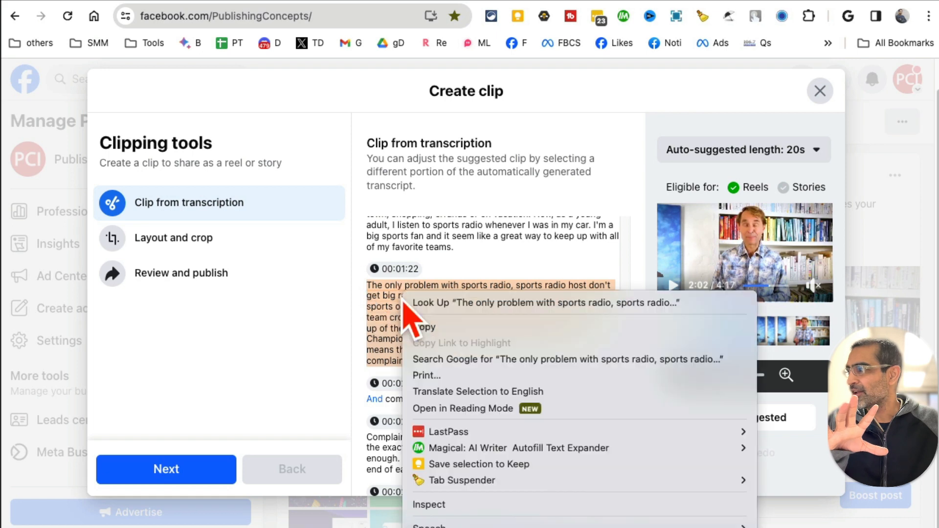
pyautogui.click(383, 301)
pyautogui.click(385, 300)
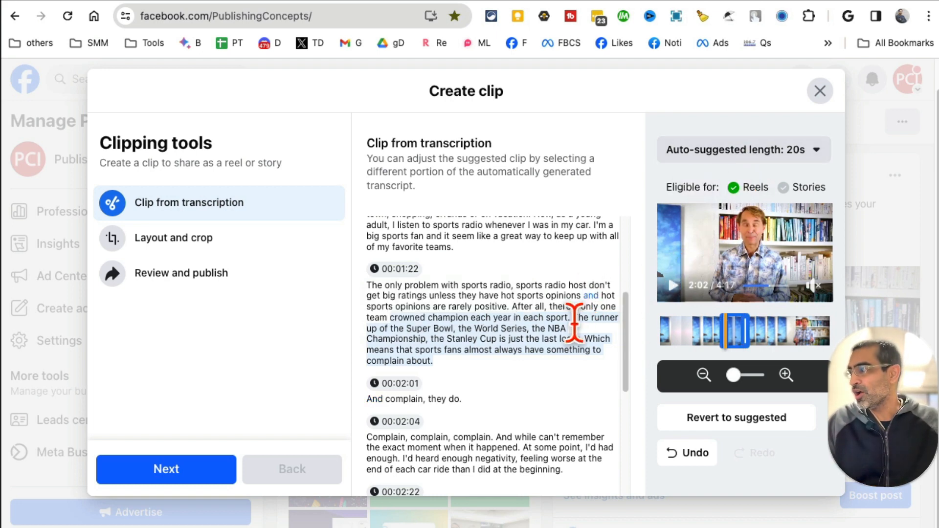
# Try selecting other transcript passages for a custom clip, such as "podcasts, or lectures" through "I listen to" in the 00:00:51 section.
pyautogui.scroll(3, 583, 341)
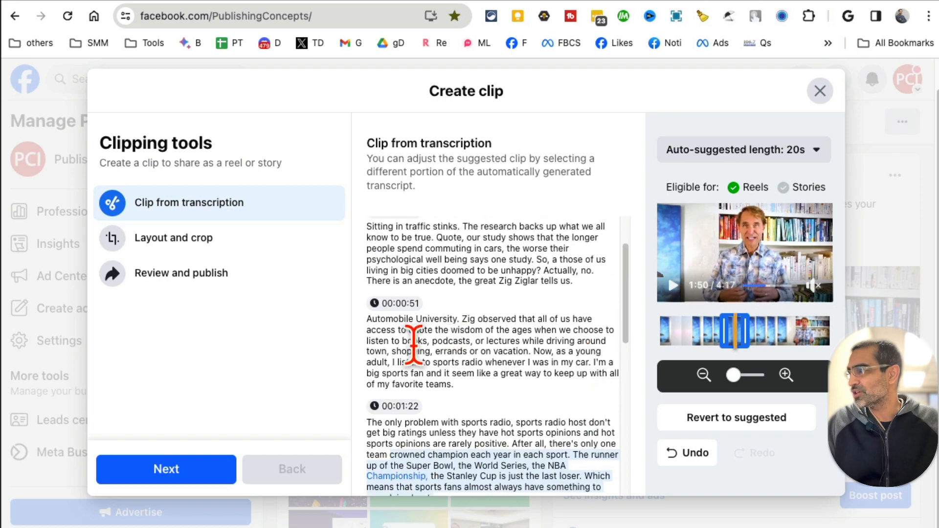
pyautogui.moveTo(413, 341); pyautogui.dragTo(434, 357)
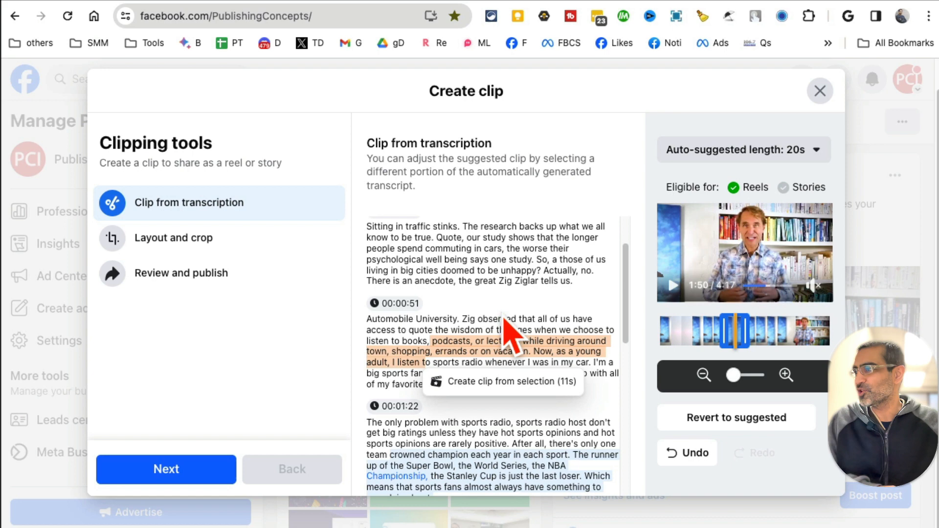
pyautogui.click(504, 319)
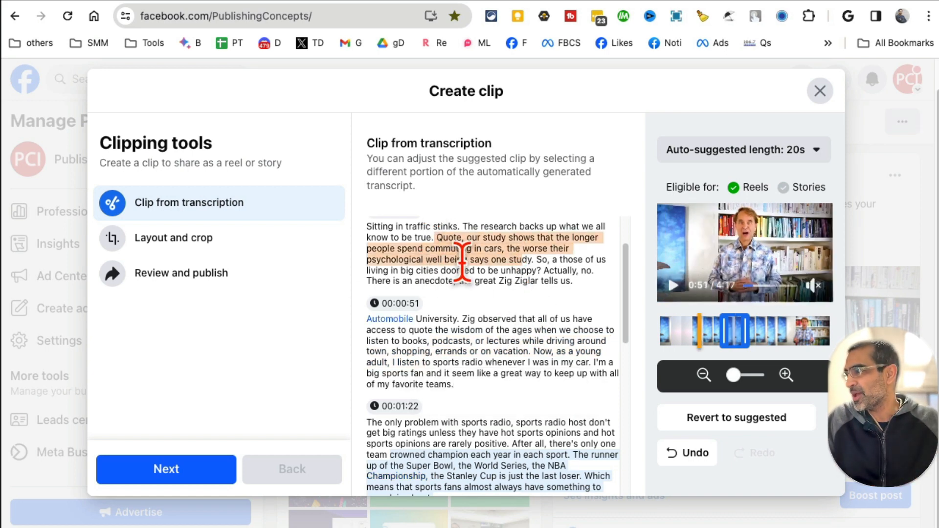
pyautogui.scroll(-1, 571, 313)
pyautogui.scroll(-3, 571, 313)
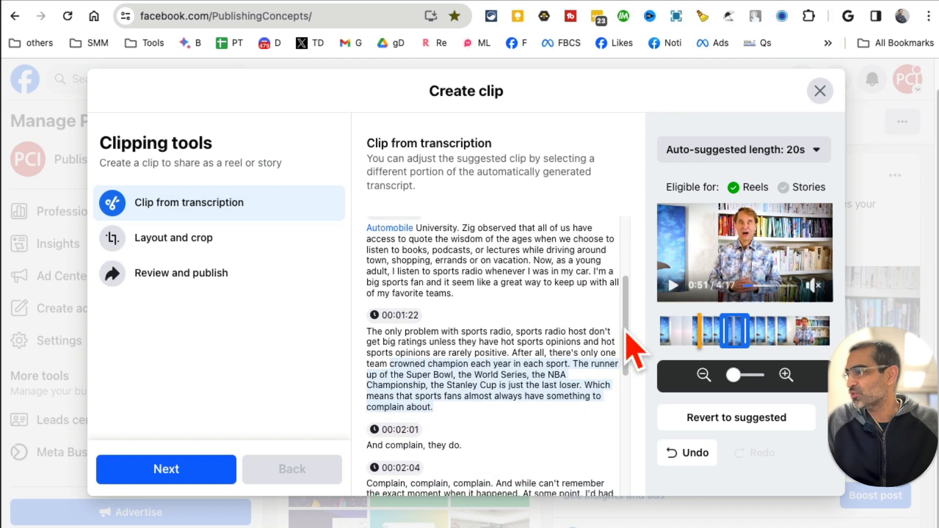
# Revert to the suggested clip portion and continue to the layout and crop stage.
pyautogui.click(749, 418)
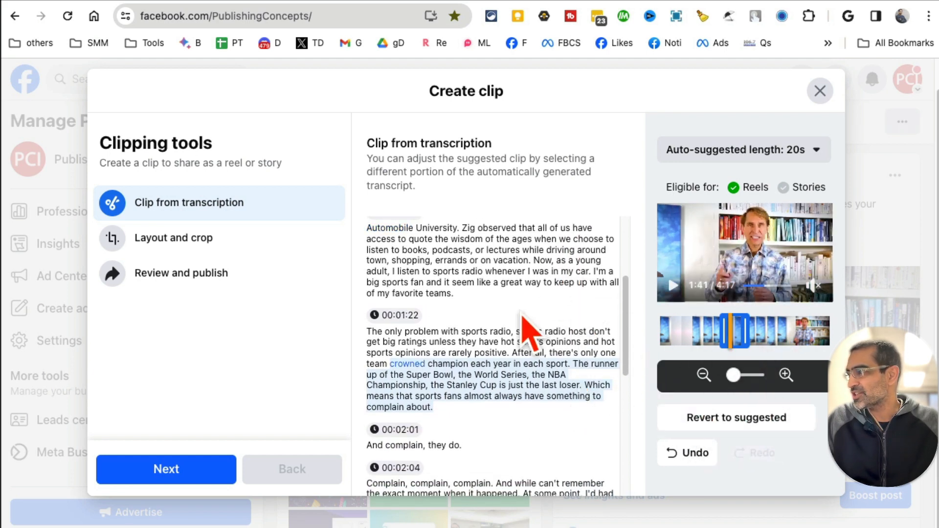
pyautogui.scroll(-3, 529, 332)
pyautogui.scroll(-2, 635, 362)
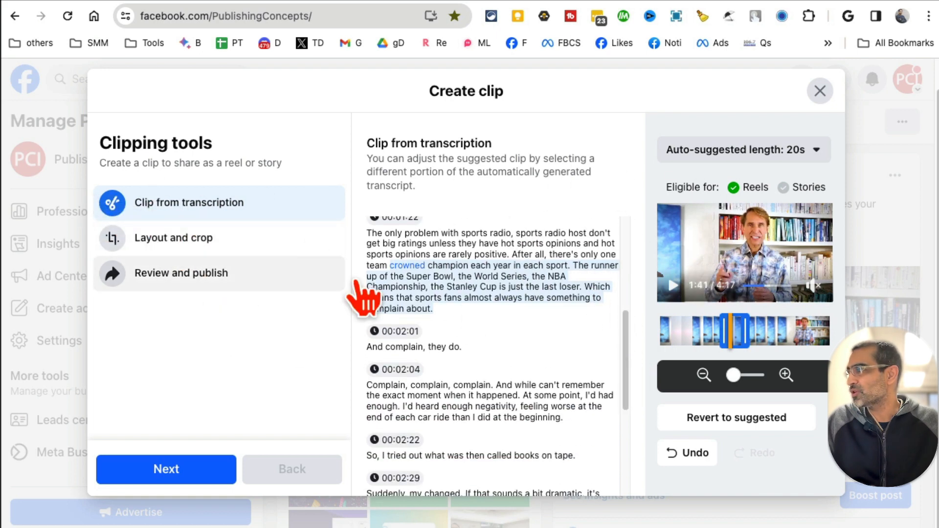
pyautogui.click(160, 466)
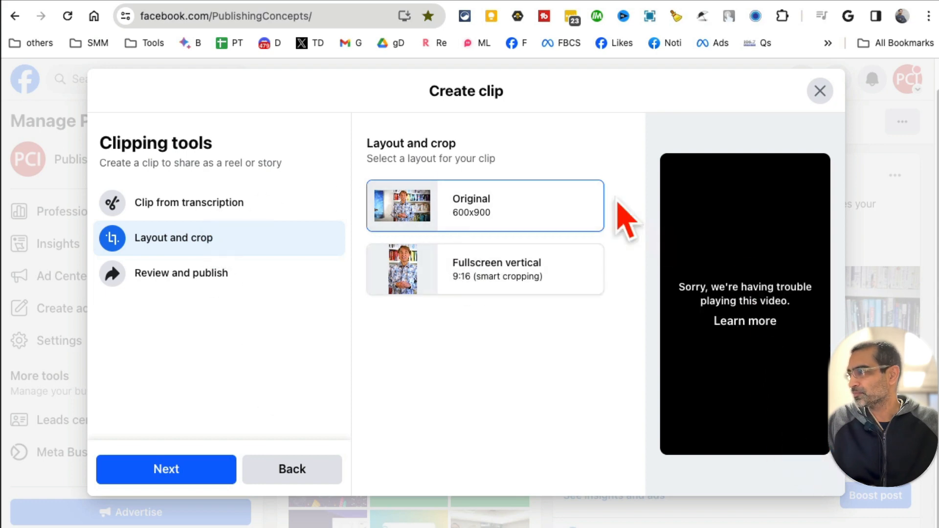
# Try the Fullscreen vertical 9:16 smart-cropping layout and switch back to Original 600x900.
pyautogui.click(490, 275)
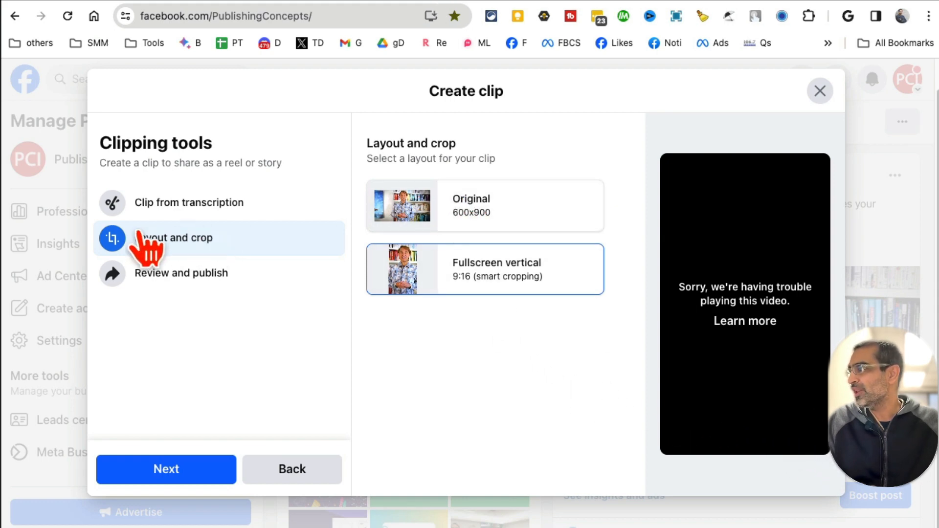
pyautogui.click(487, 217)
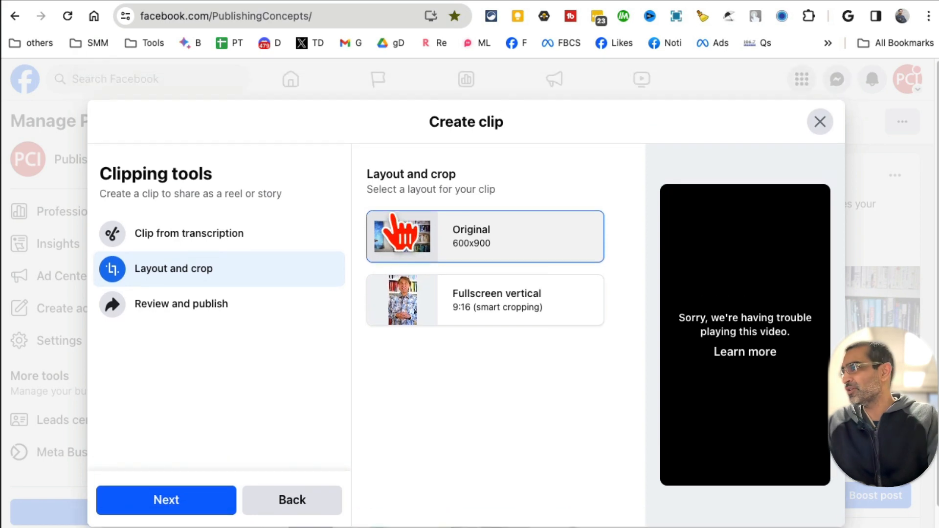
pyautogui.scroll(1, 393, 215)
pyautogui.scroll(5, 386, 205)
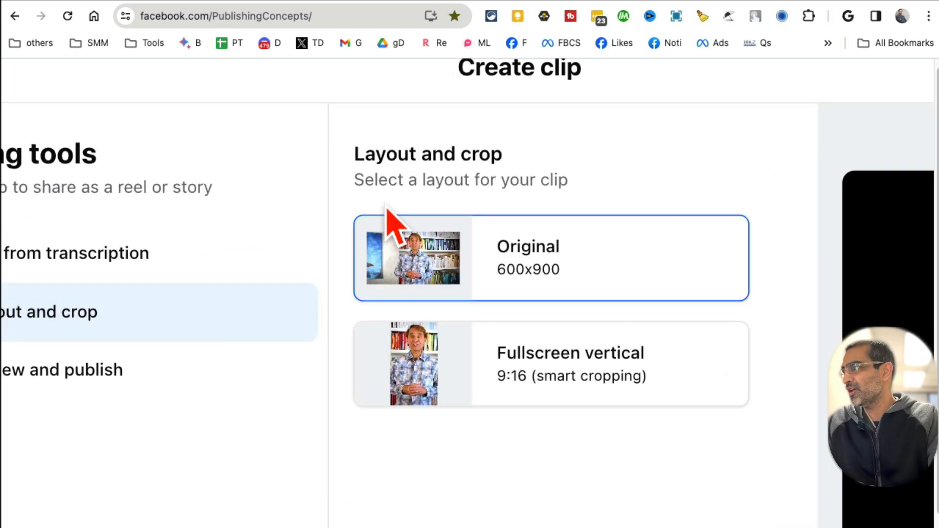
pyautogui.scroll(3, 387, 208)
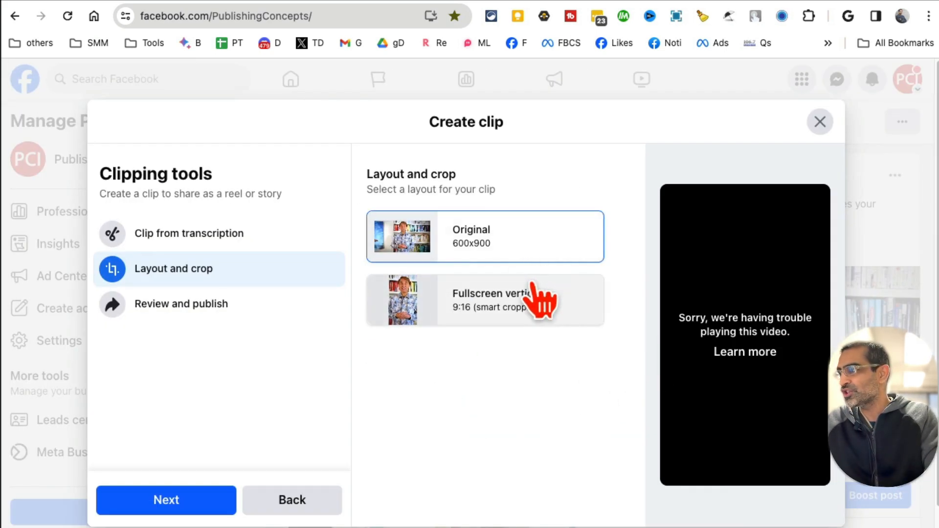
# Compare the Fullscreen vertical and Original previews, then proceed to review and publish with the Original 600x900 layout.
pyautogui.click(541, 299)
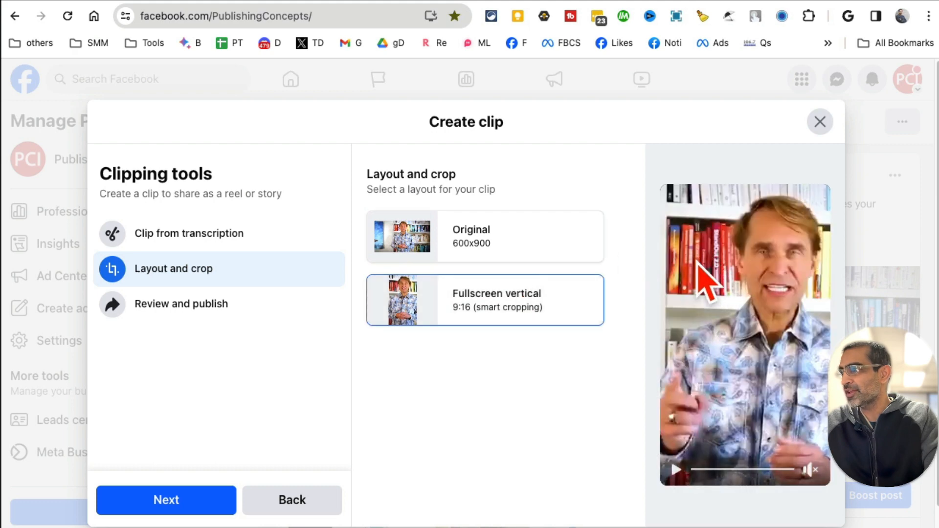
pyautogui.click(455, 250)
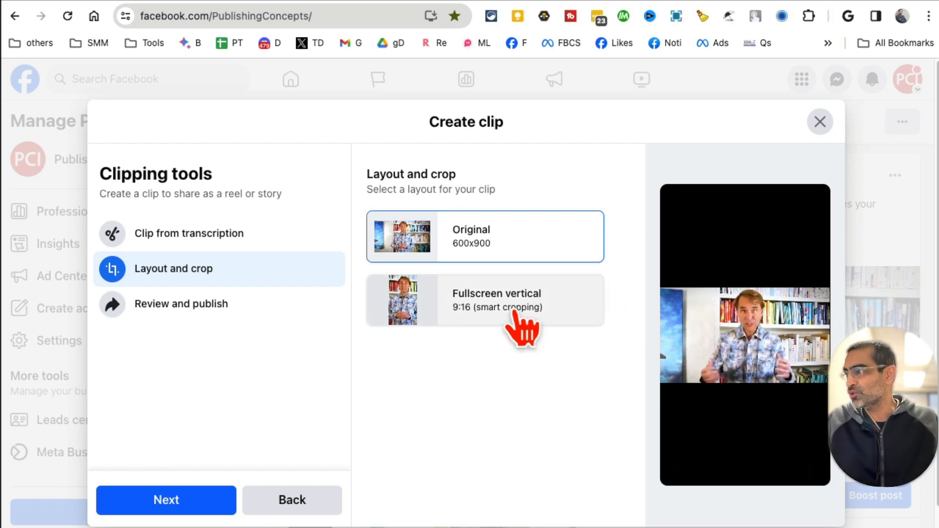
pyautogui.click(514, 323)
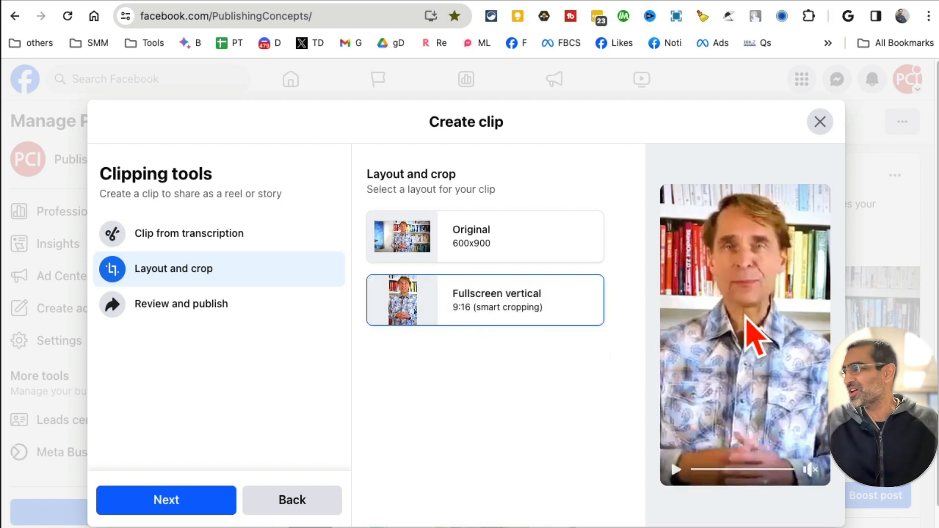
pyautogui.click(532, 259)
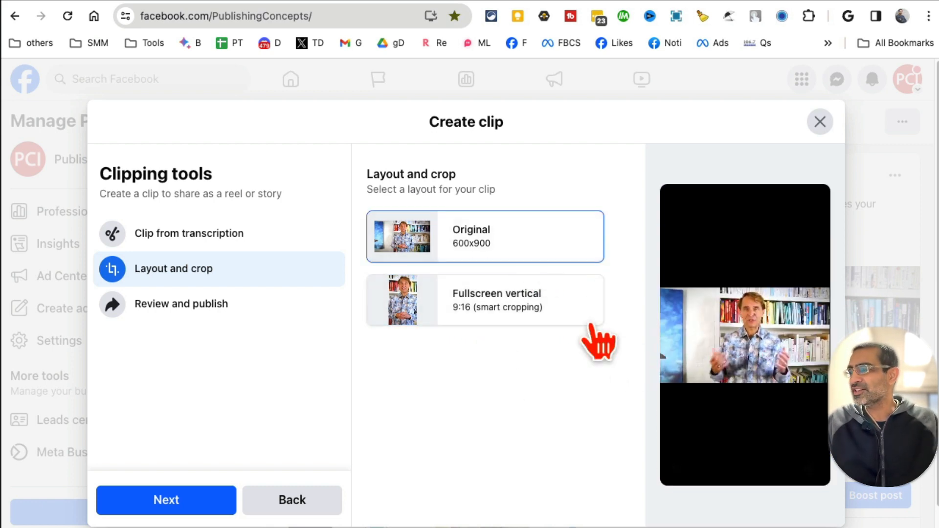
pyautogui.scroll(-1, 499, 361)
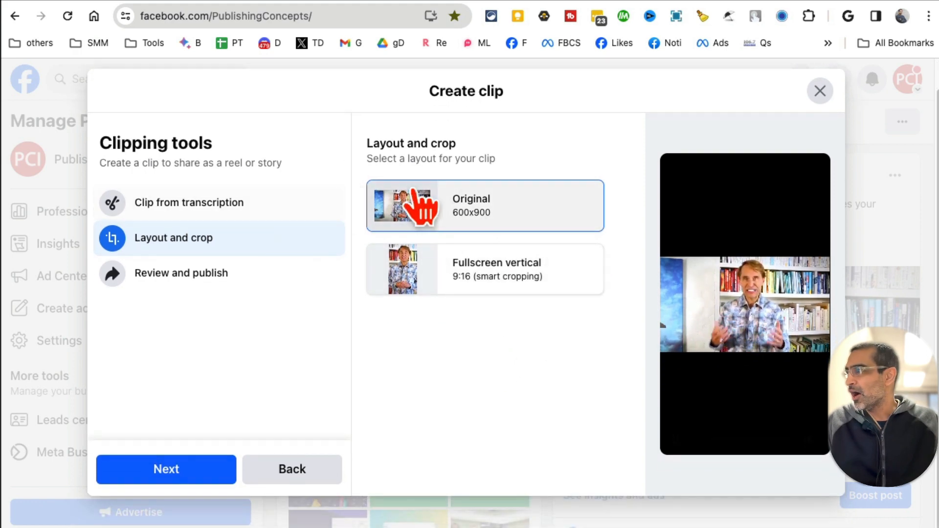
pyautogui.click(184, 463)
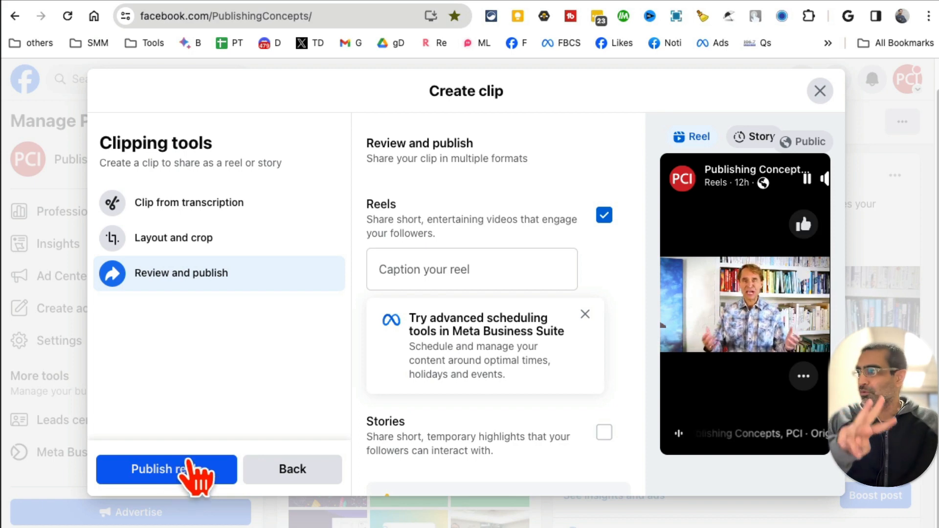
# Dismiss the Meta Business Suite scheduling suggestion and caption the reel "test caption".
pyautogui.click(586, 314)
pyautogui.click(475, 267)
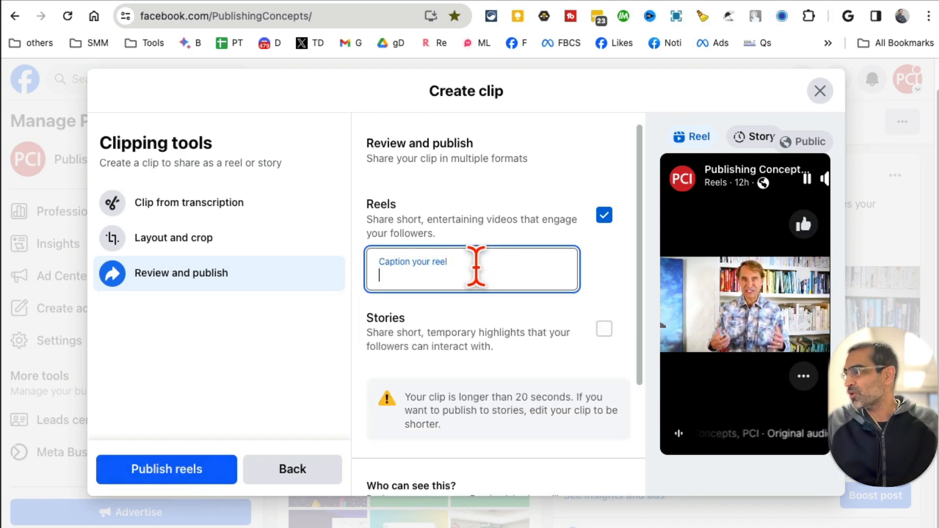
pyautogui.write('test')
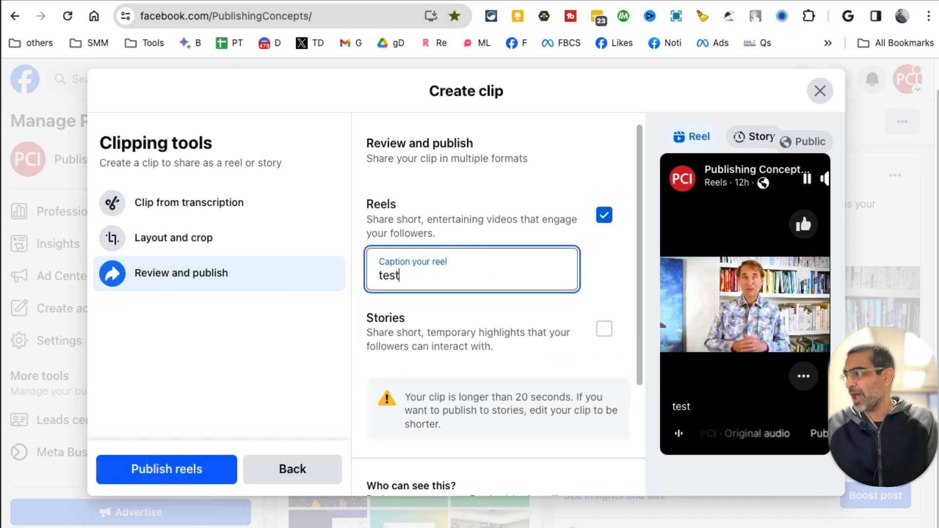
pyautogui.write(' captio')
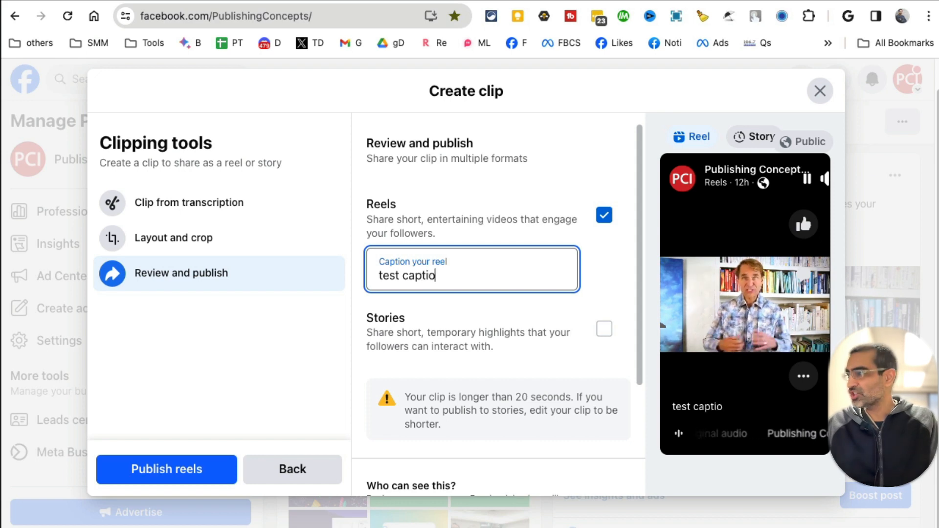
pyautogui.write('n')
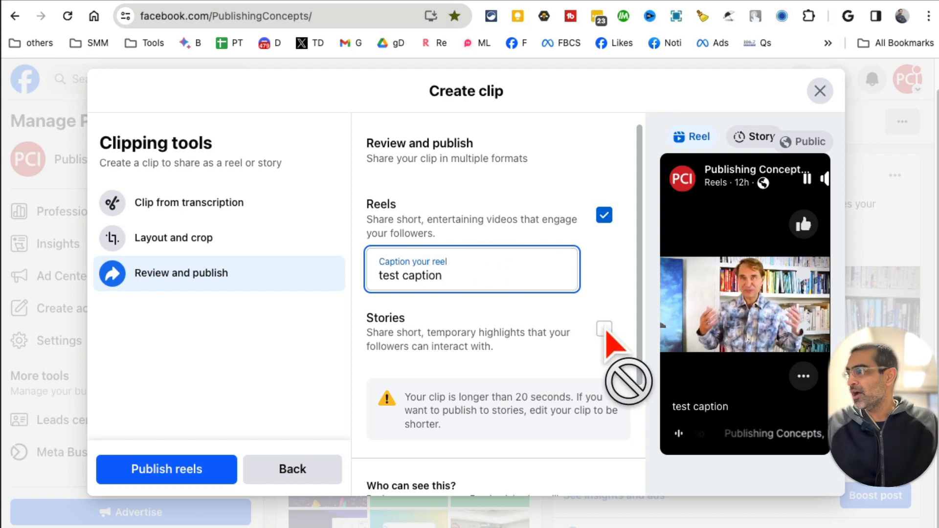
# Try to share the clip to Stories as well as Reels, and read the notice about the Stories length limit.
pyautogui.click(607, 331)
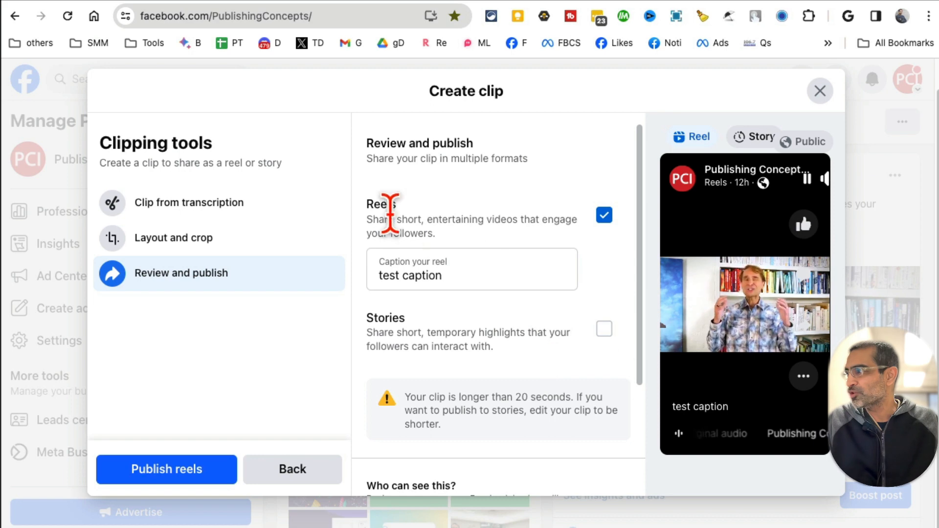
pyautogui.moveTo(392, 203); pyautogui.dragTo(361, 204)
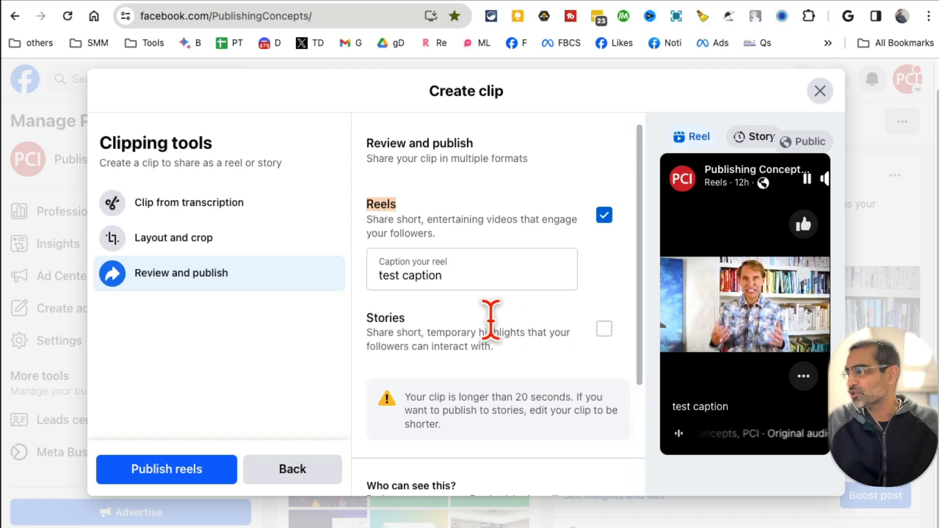
pyautogui.scroll(-1, 488, 421)
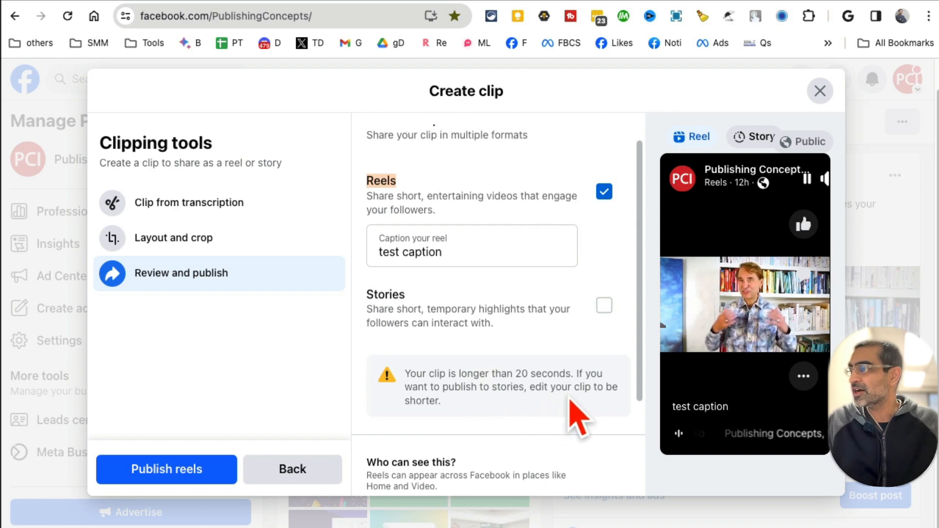
pyautogui.moveTo(487, 373); pyautogui.dragTo(488, 395)
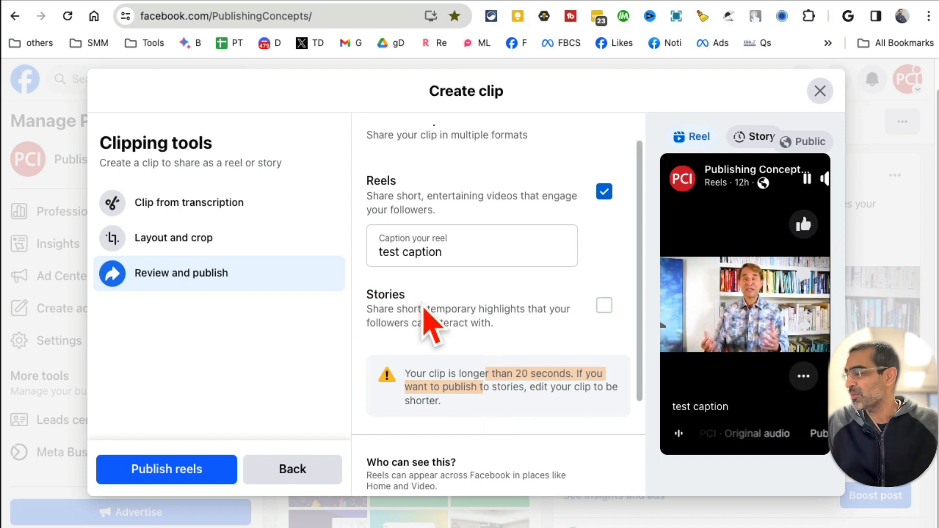
# Check the reel's audience and remixing settings and publish it.
pyautogui.scroll(-4, 431, 323)
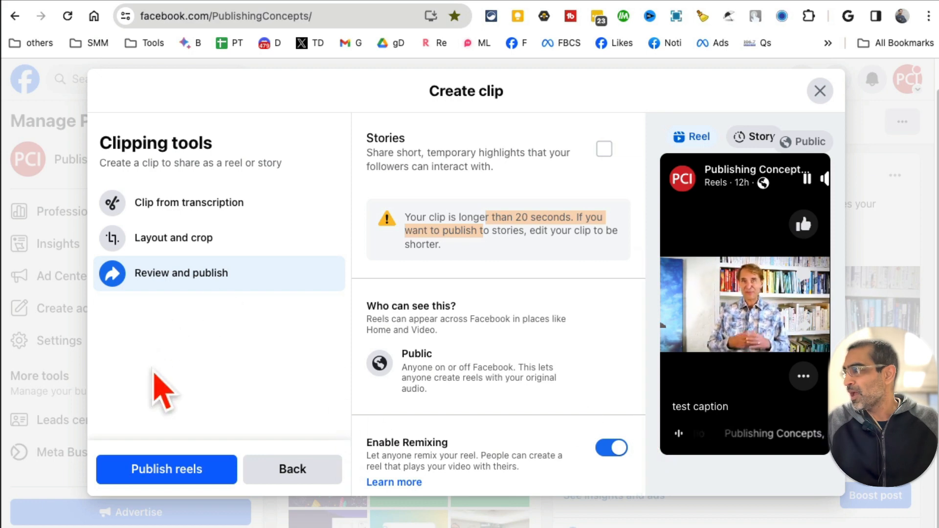
pyautogui.click(169, 470)
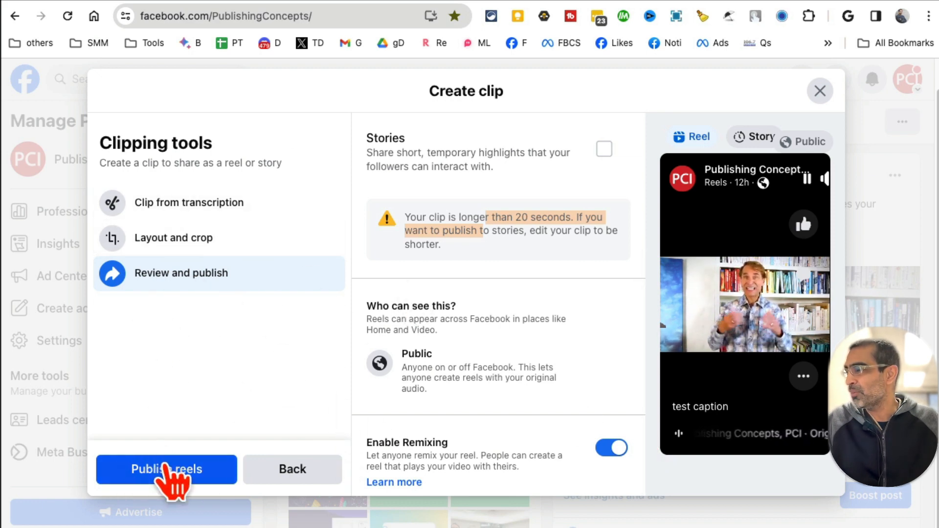